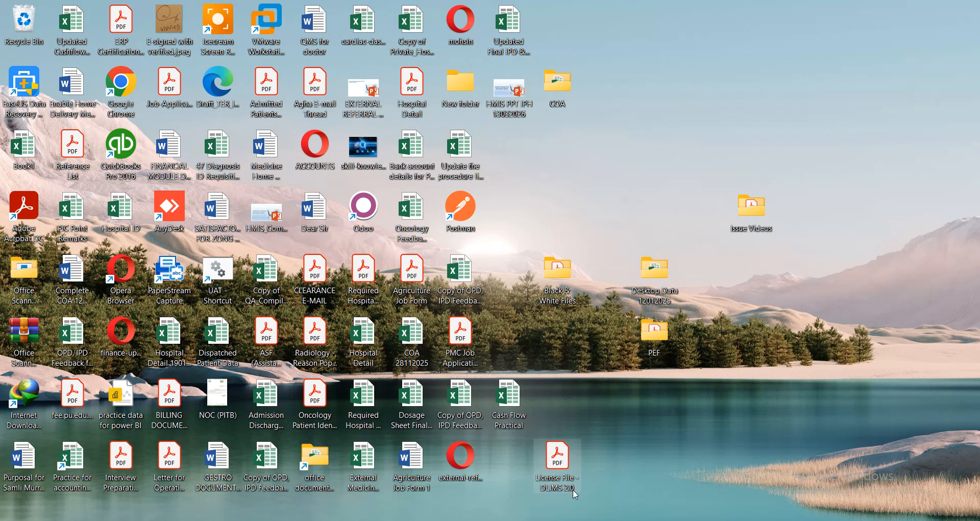
Switch to the accounting cycle practice workbook in Excel and look over its HOME, COA and JOURNAL ENTRIES sheets.
key("alt+Tab")
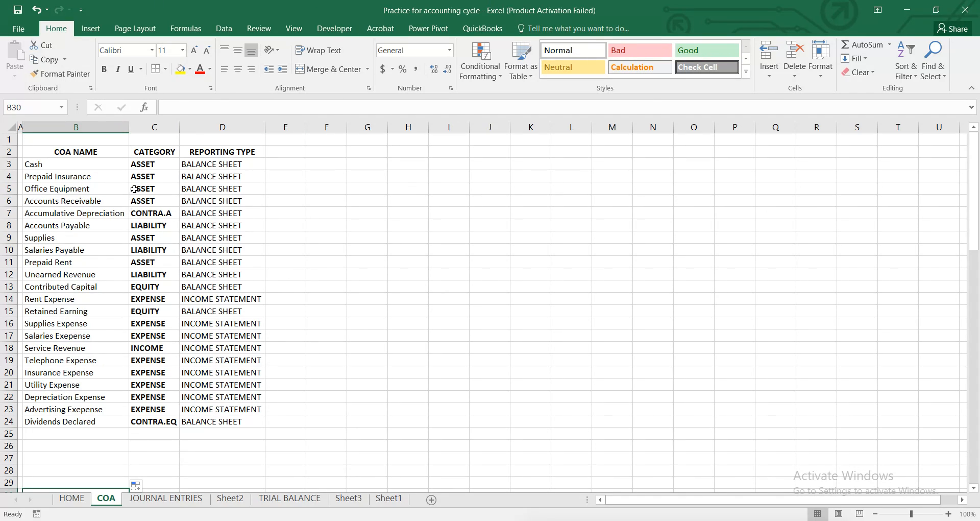
left_click(66, 498)
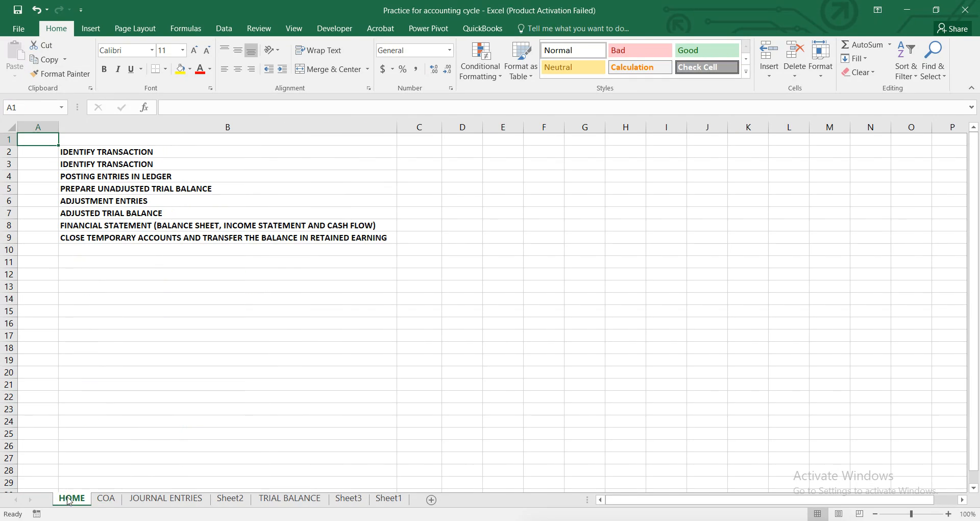
left_click(107, 499)
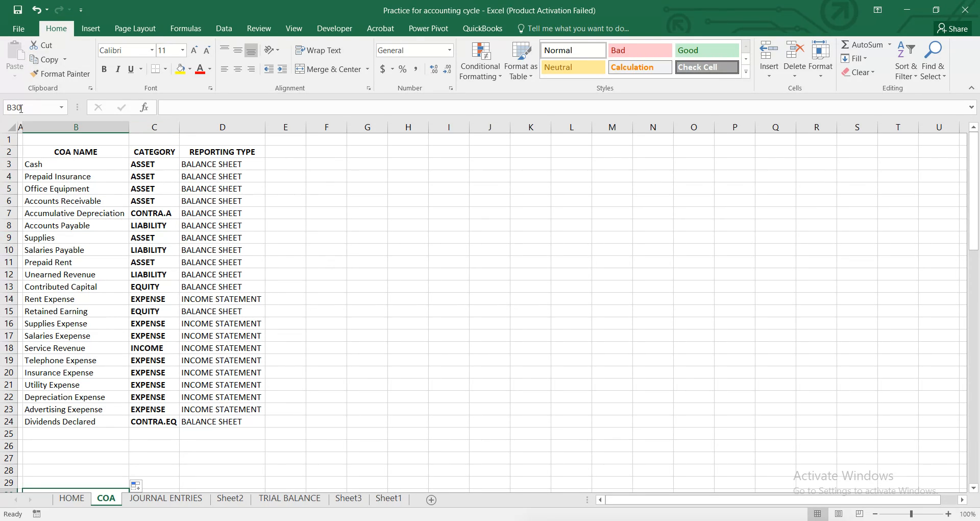
left_click(155, 502)
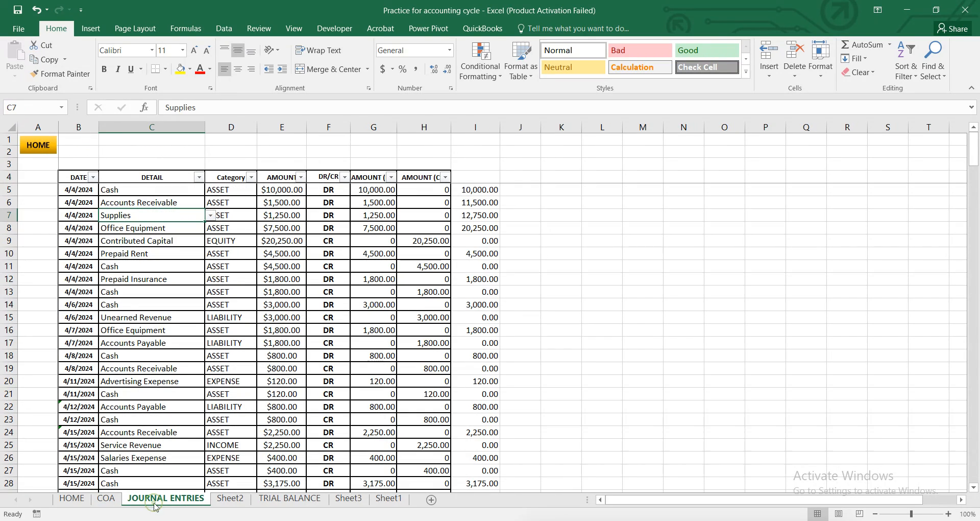
Clear the Category formula in cell D5 of the JOURNAL ENTRIES sheet and review the account categories on the COA sheet.
left_click(246, 190)
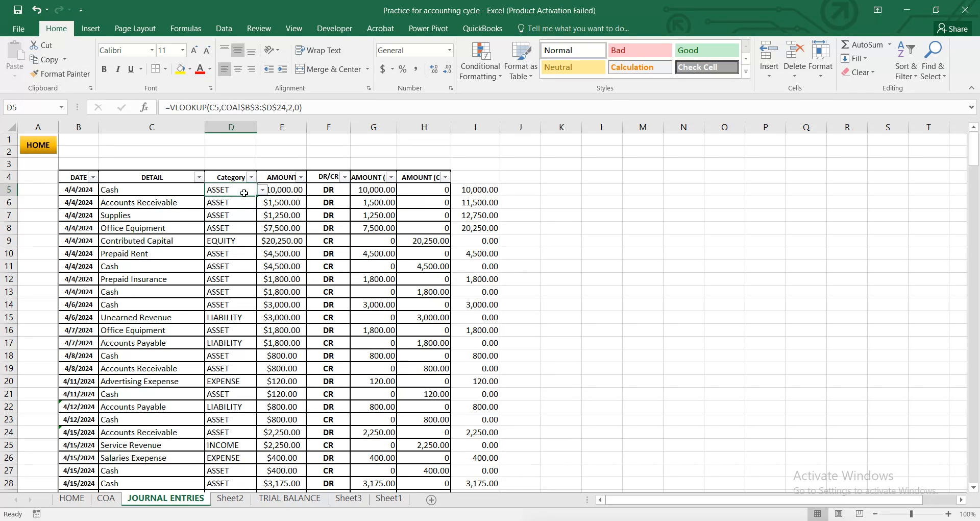
key("Delete")
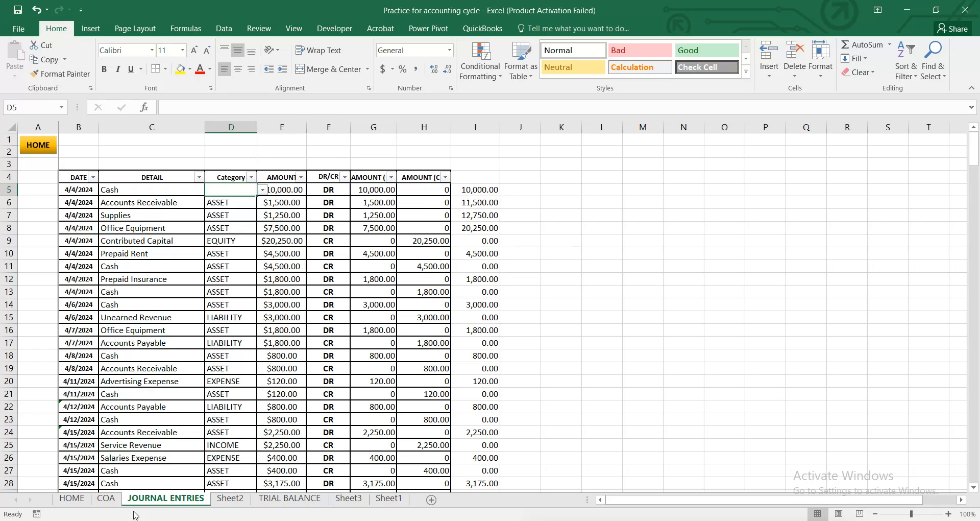
left_click(109, 500)
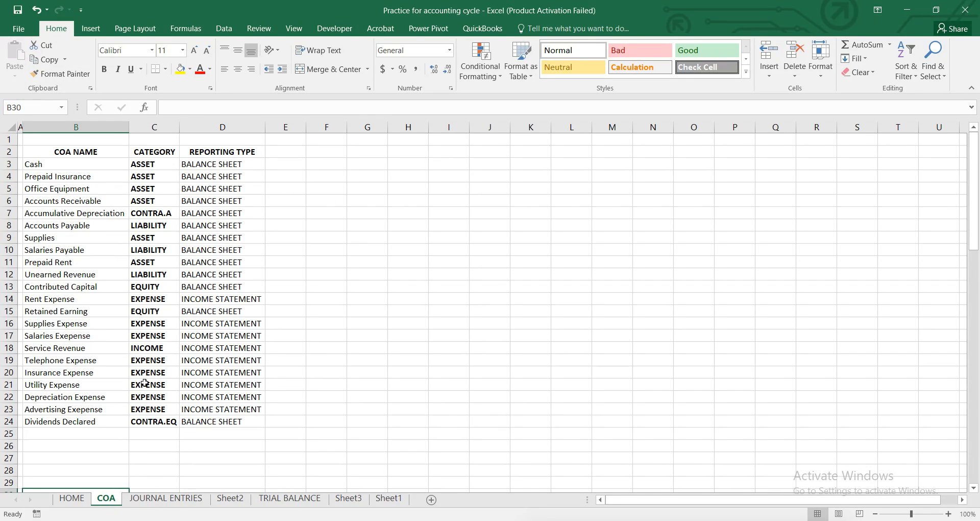
left_click(160, 498)
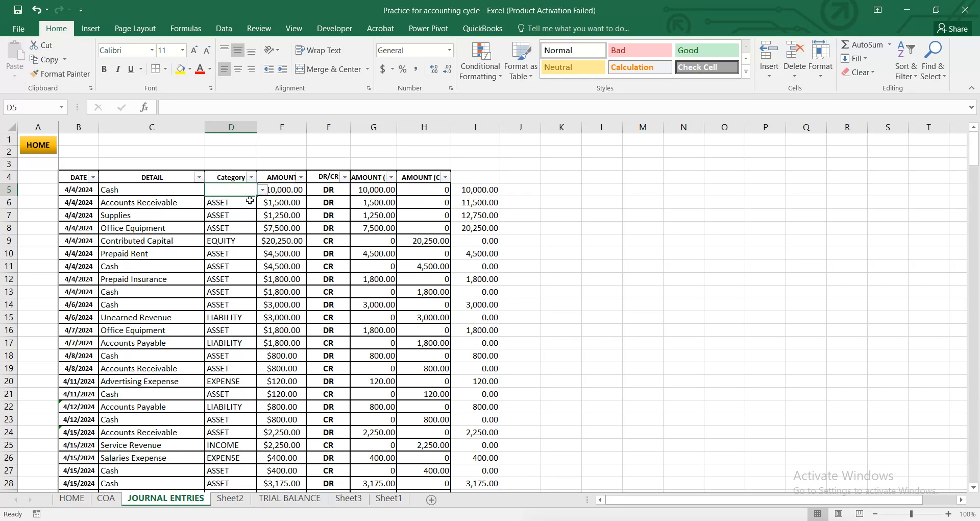
Begin a VLOOKUP formula in cell D5 of JOURNAL ENTRIES with the account name in C5 as the lookup value.
type("=")
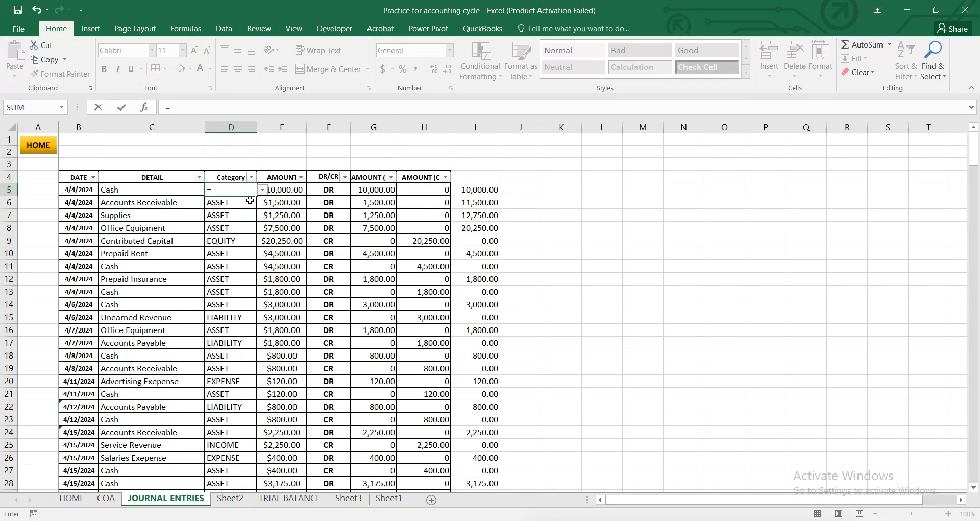
type("vl")
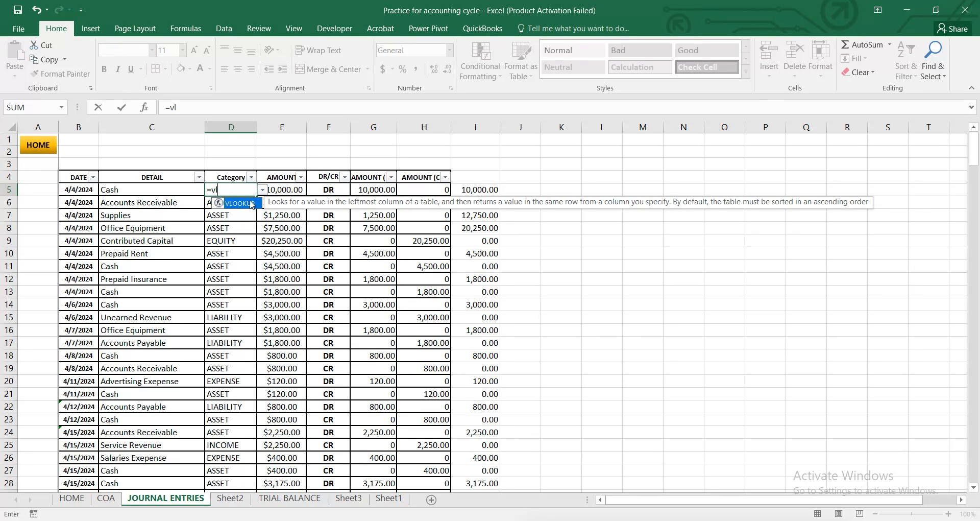
type("oo")
double_click(252, 205)
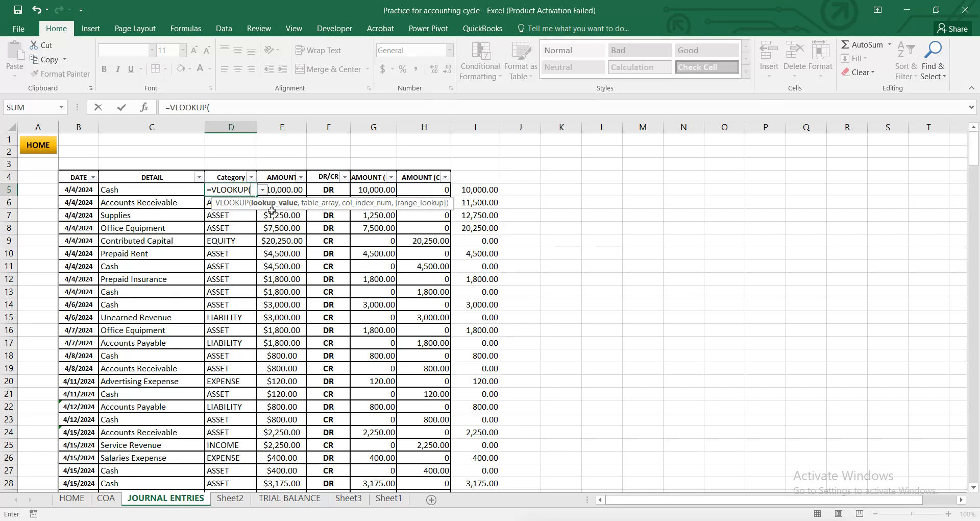
left_click(146, 190)
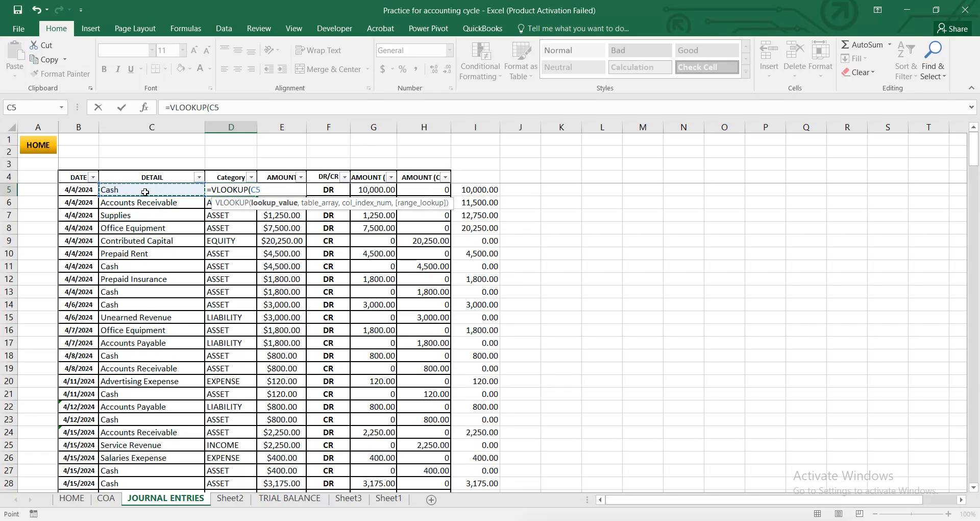
type(",")
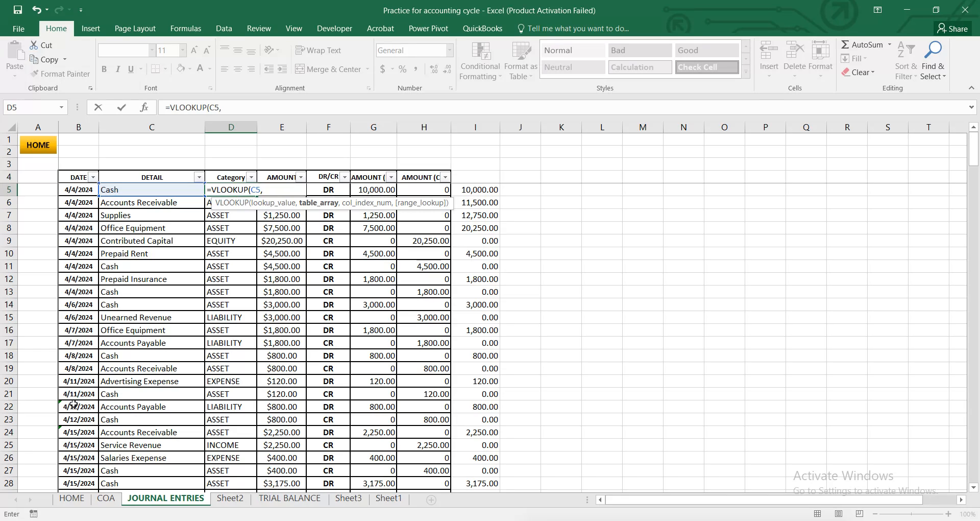
Set the VLOOKUP table array to the COA sheet's account table as the absolute range $B$2:$D$24, including the header row.
left_click(105, 498)
left_click(41, 154)
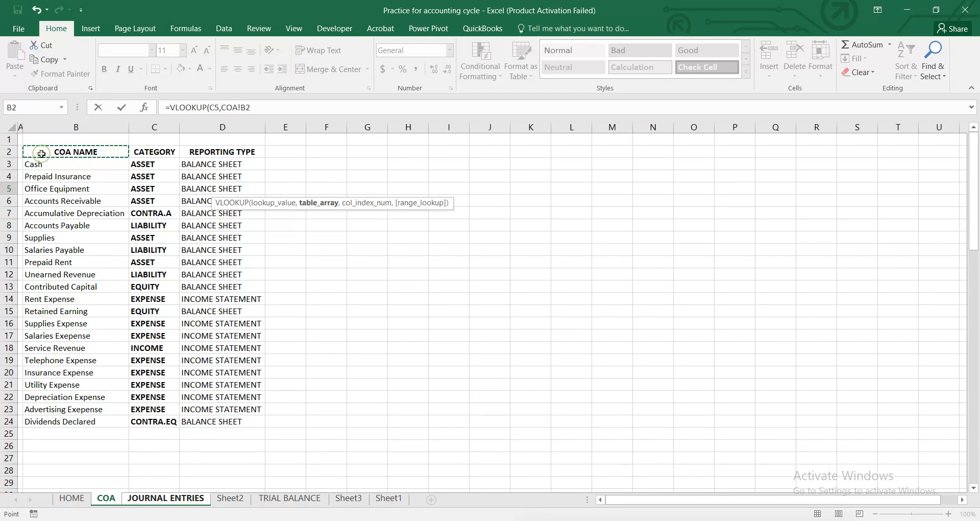
key("shift+Right")
key("shift+Right")
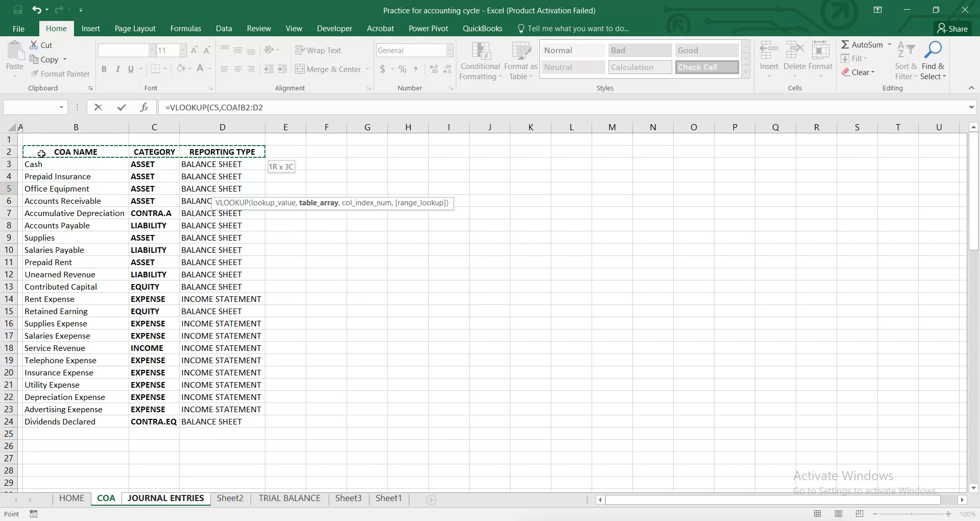
key("shift+Down")
key("shift+Down")
key("shift+Down")
key("shift+Down")
key("shift+Down")
key("shift+Down")
key("shift+Down")
key("shift+Down")
key("shift+Down")
key("shift+Down")
key("shift+Down")
key("shift+Down")
key("shift+Down")
key("shift+Down")
key("shift+Down")
key("shift+Down")
key("shift+Down")
key("shift+Down")
key("shift+Down")
key("shift+Down")
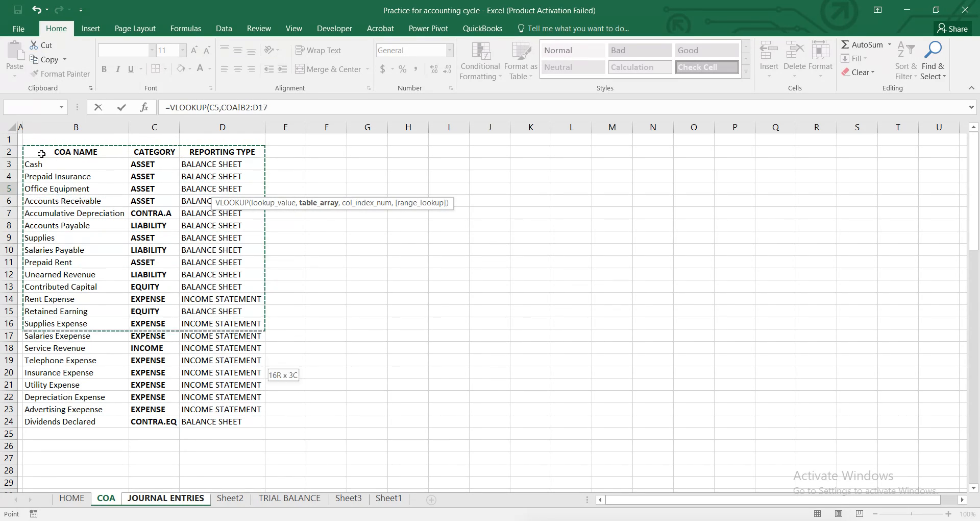
key("shift+Down")
key("shift+Down")
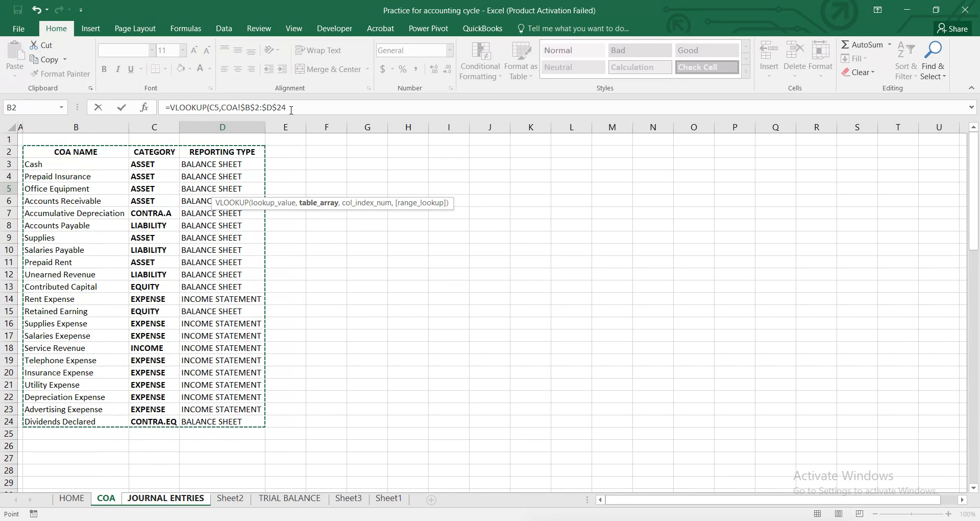
Complete the VLOOKUP formula with column index 2 and 0 for an exact match, and enter it.
type(",2")
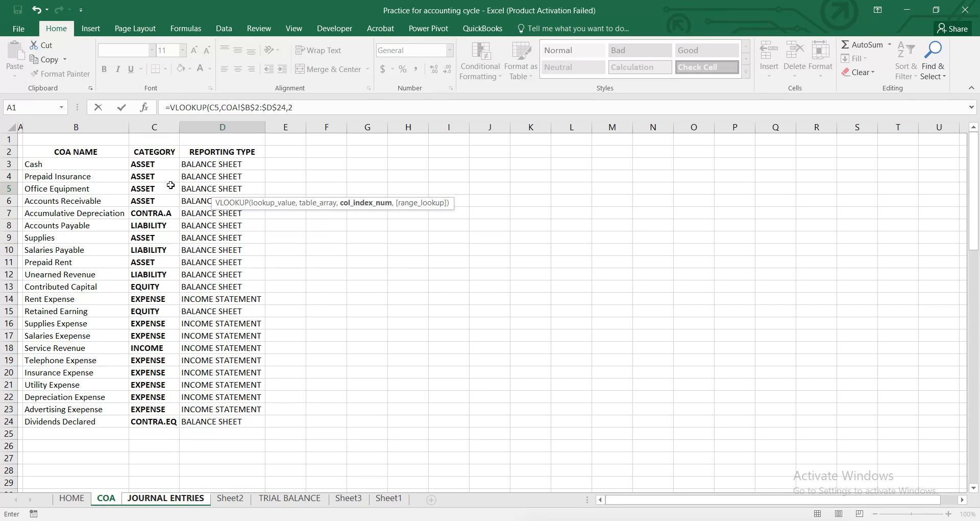
type(",")
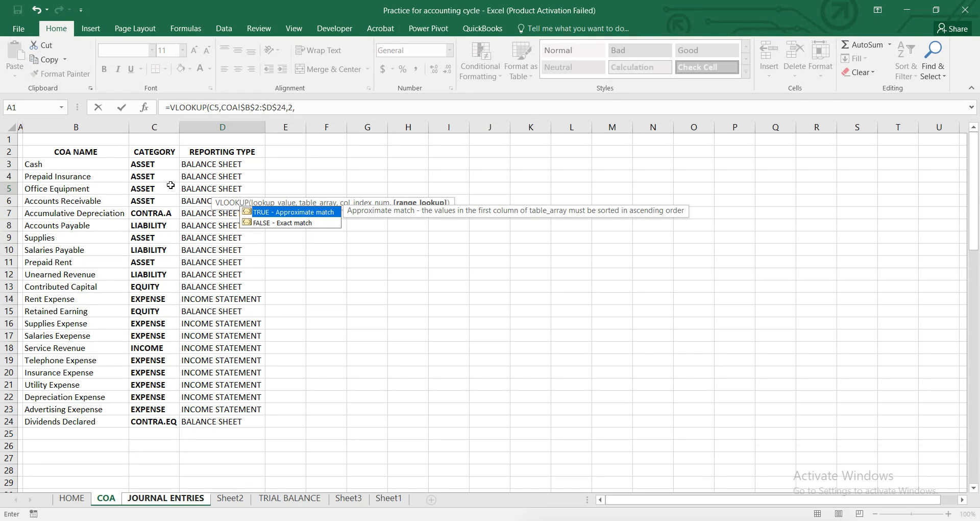
type("0)")
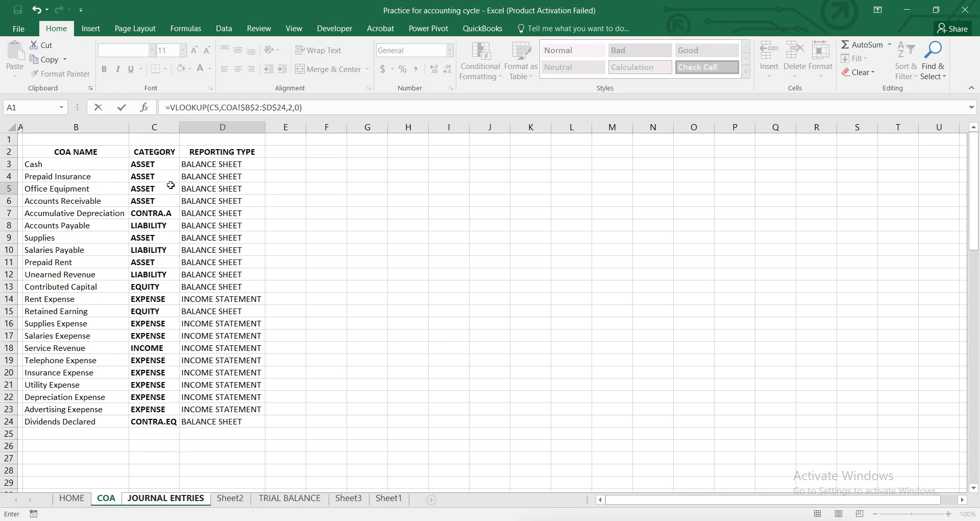
key("Return")
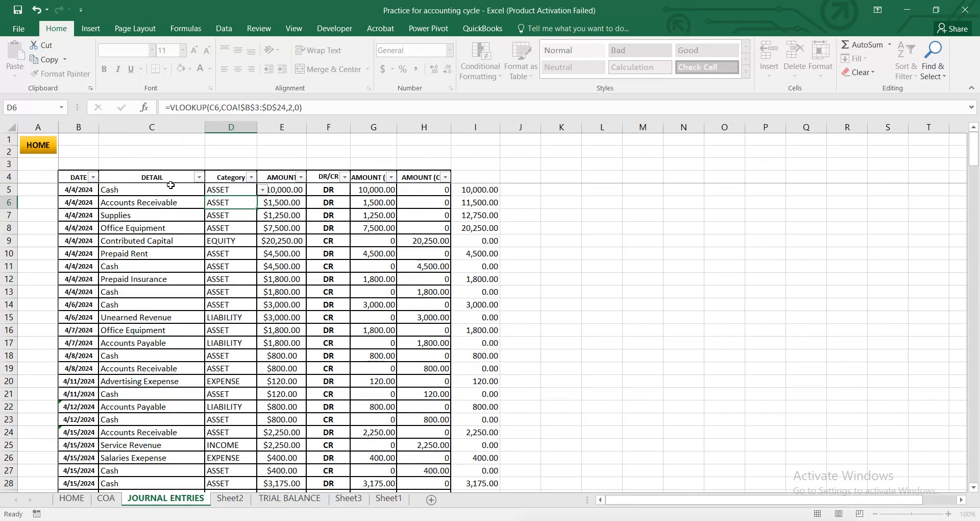
Fill the D5 formula down the whole Category column and inspect the copied formulas in D25 and D6.
left_click(234, 191)
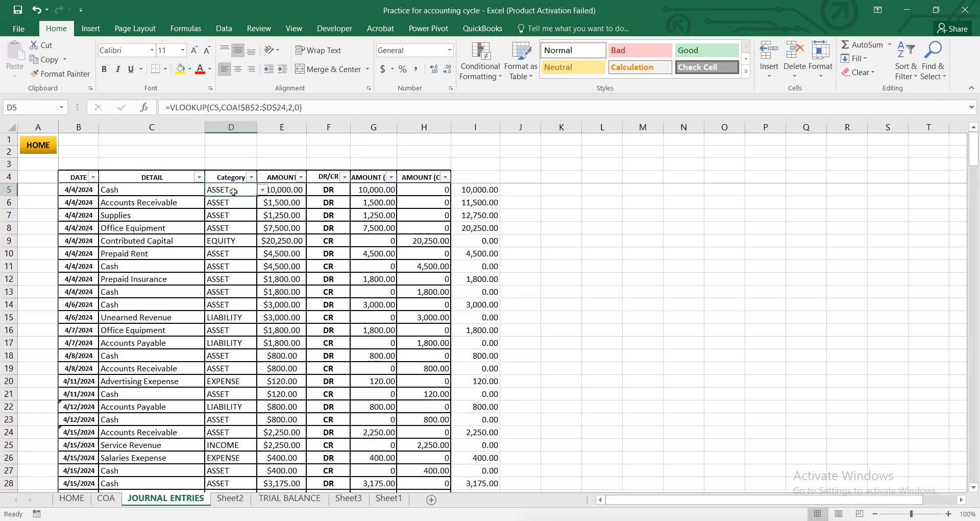
double_click(259, 196)
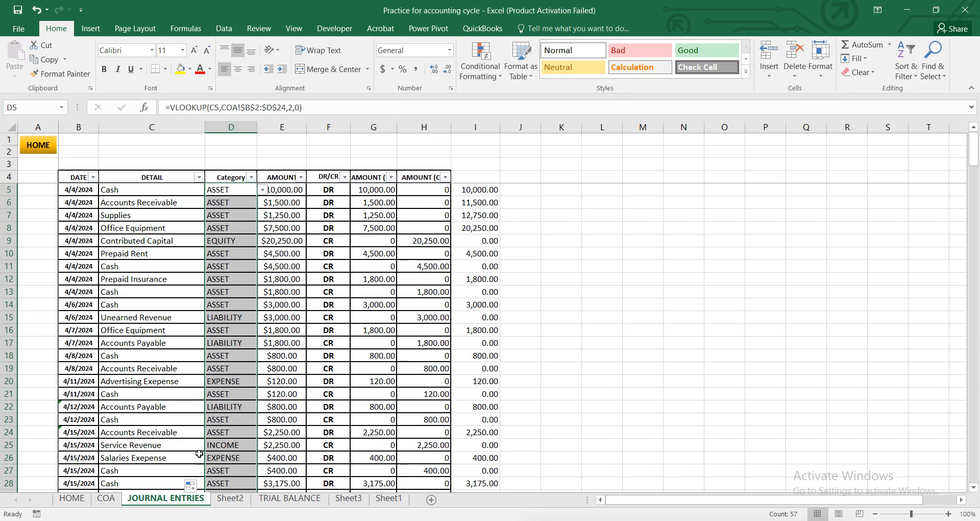
left_click(226, 442)
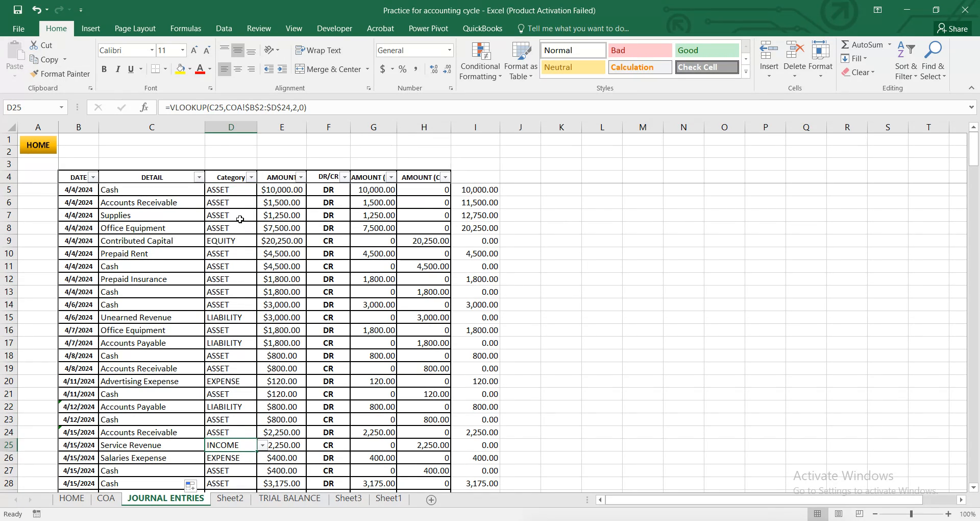
left_click(217, 205)
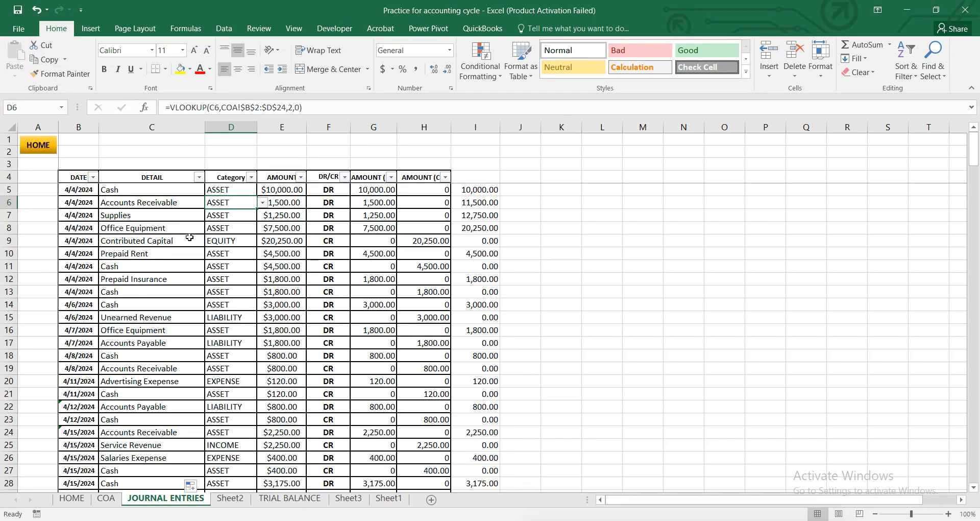
Trace the Accounts Receivable entry in C6 to its row on the COA sheet and go through the accounts down to Unearned Revenue.
left_click(115, 207)
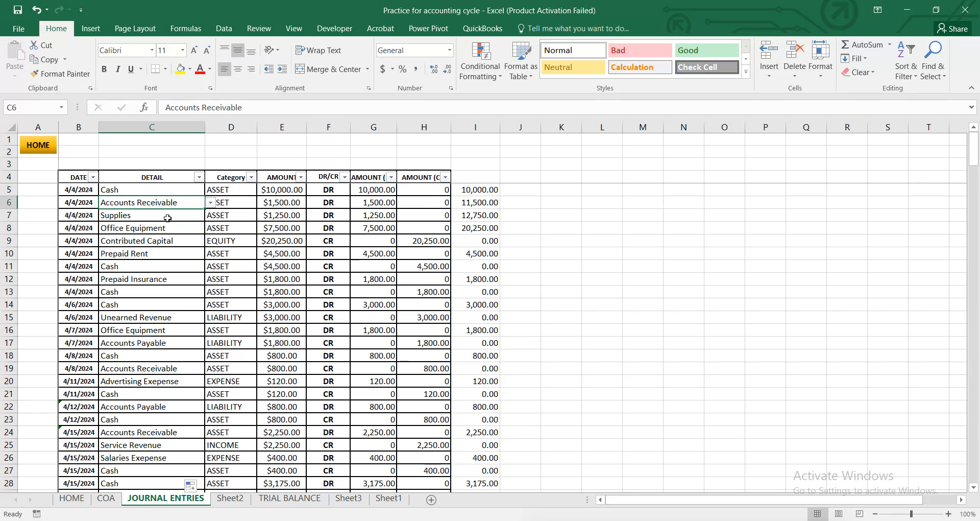
left_click(106, 499)
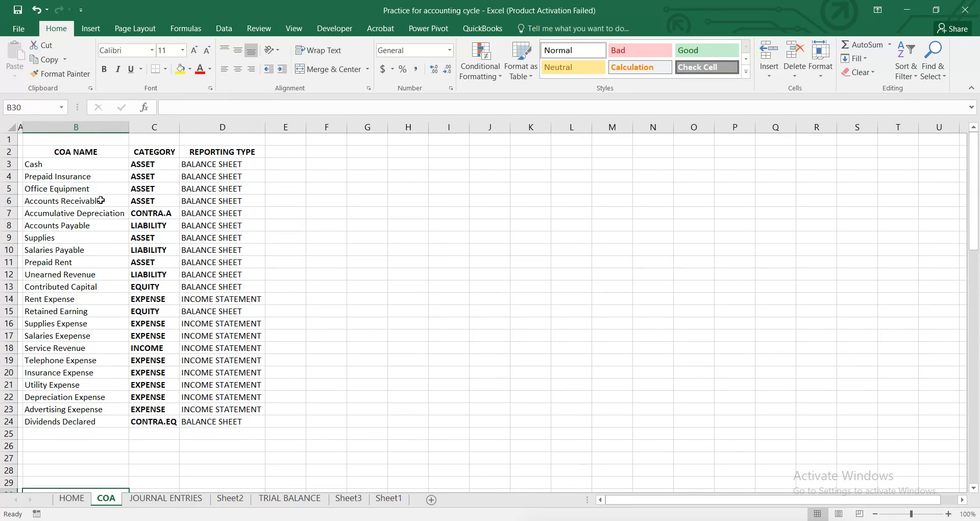
left_click(77, 197)
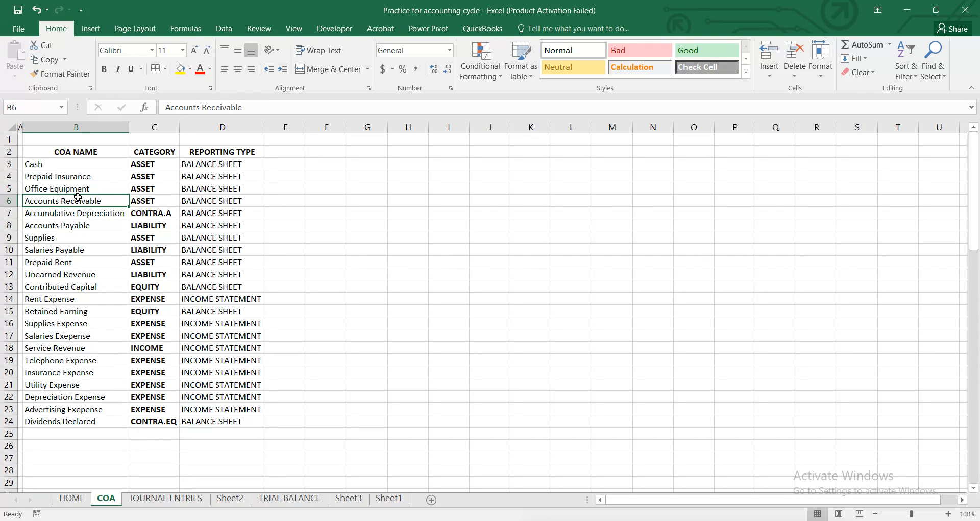
key("Down")
key("Down")
key("Down")
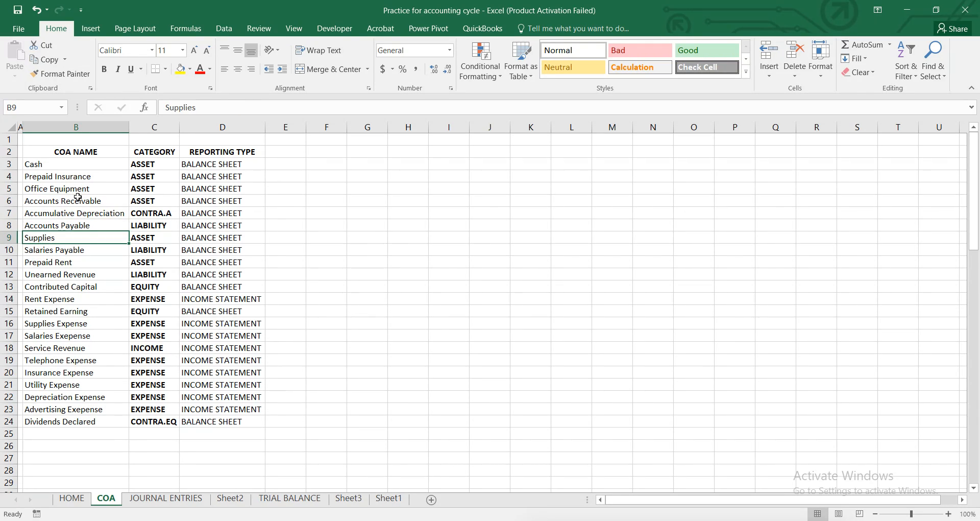
key("Down")
key("Down")
key("Down")
key("Down")
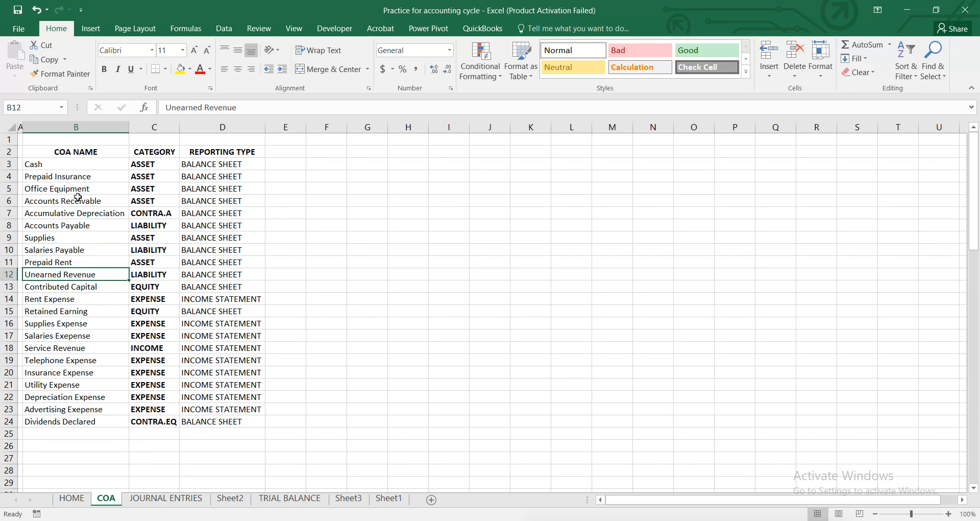
key("Up")
key("Up")
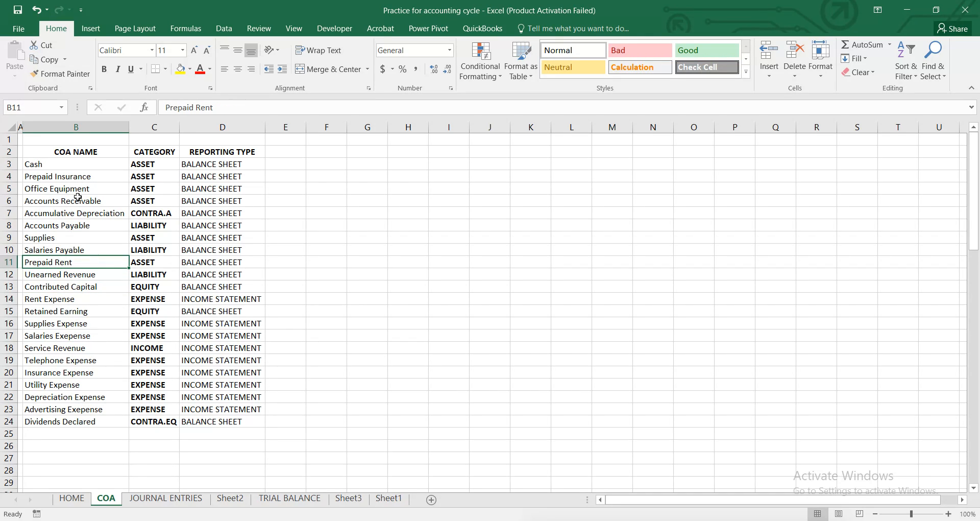
key("Down")
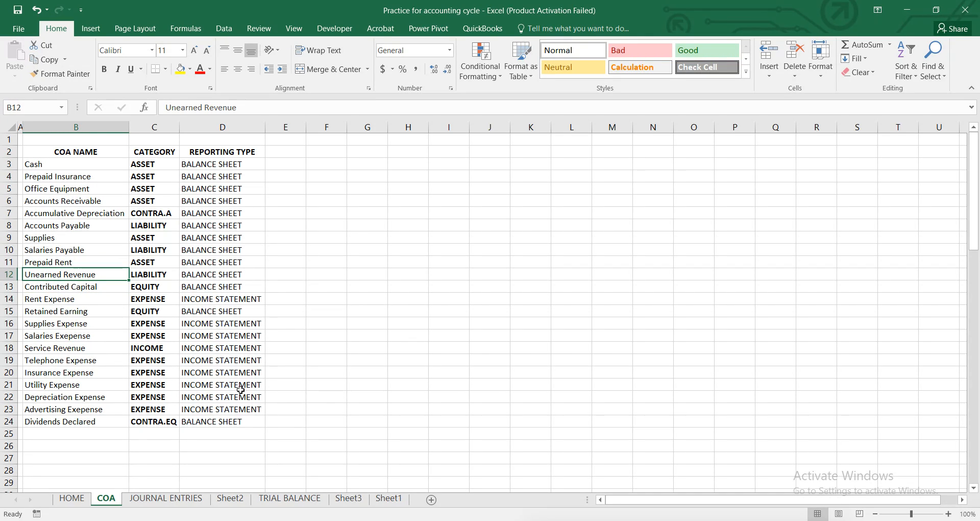
Trace the Contributed Capital entry in C9 of JOURNAL ENTRIES to its matching row on the COA sheet and highlight that row.
left_click(165, 498)
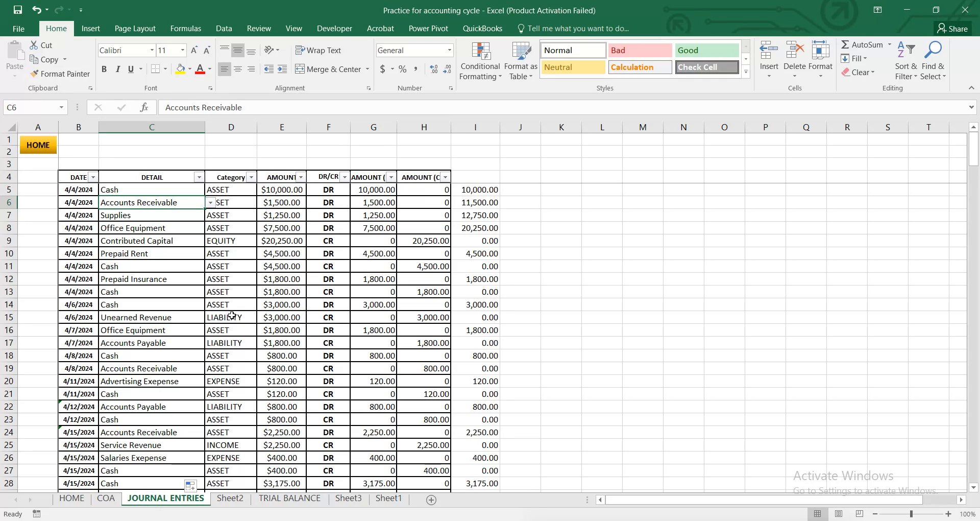
left_click(145, 241)
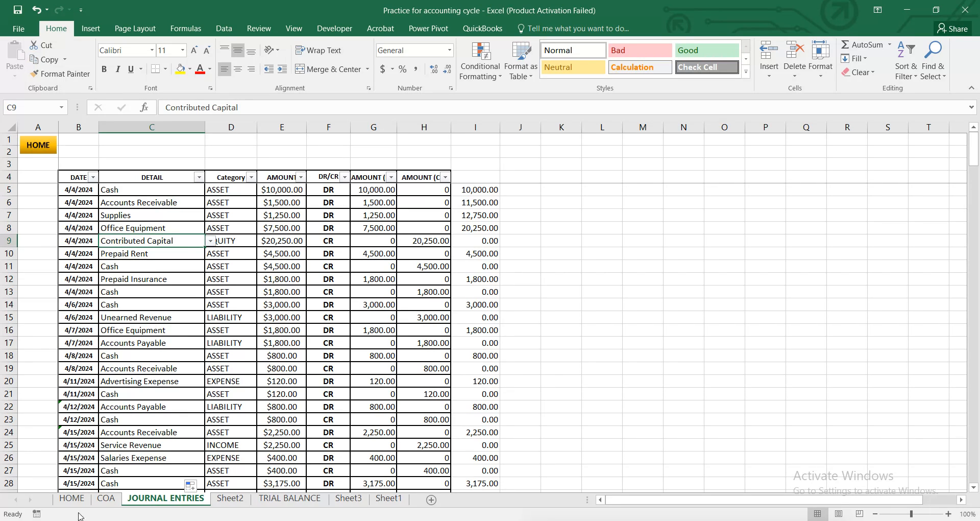
left_click(106, 498)
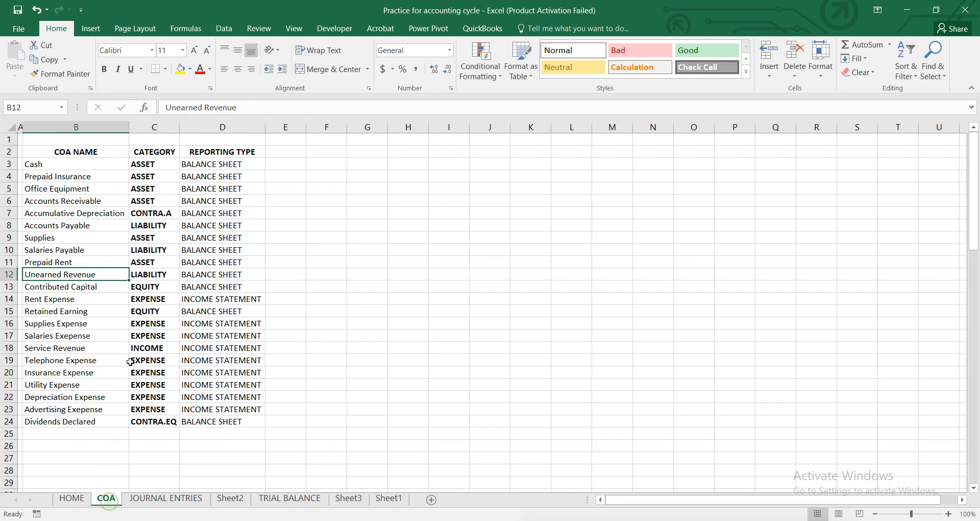
left_click(115, 289)
key("shift+space")
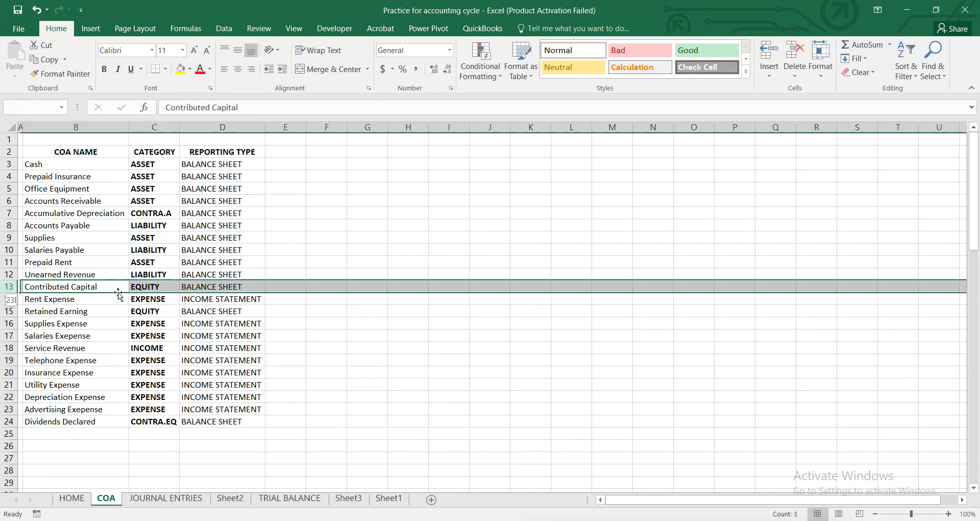